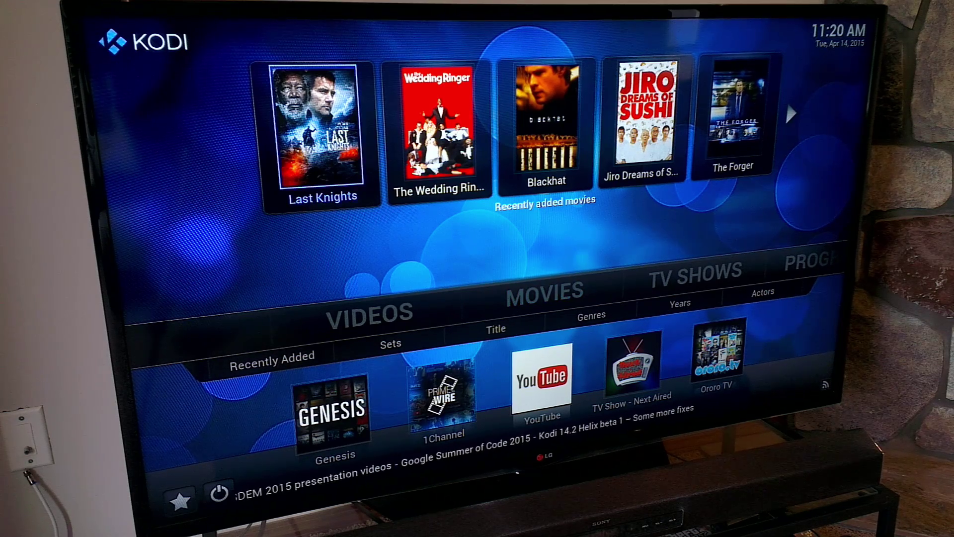
# Step: Scroll the Recently Added movies, then open TV SHOWS > Title and browse shows like Suits and True Detective
pyautogui.press('Right')
pyautogui.press('Right')
pyautogui.press('Right')
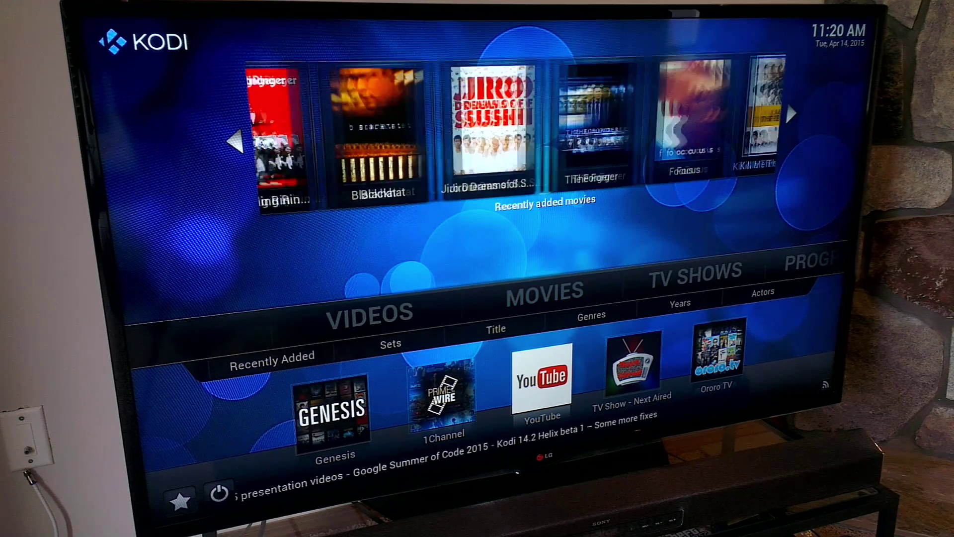
pyautogui.press('Right')
pyautogui.press('Right')
pyautogui.press('Right')
pyautogui.press('Right')
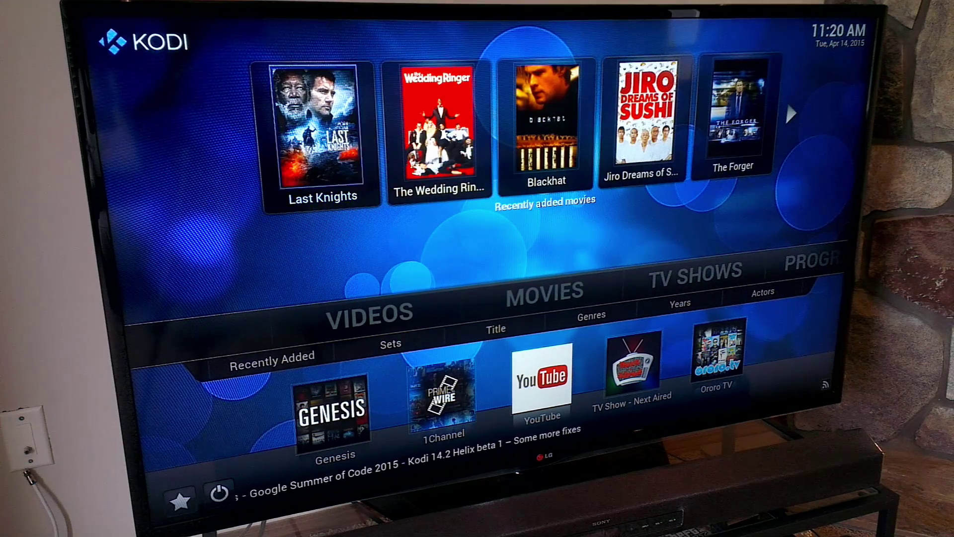
pyautogui.press('Right')
pyautogui.press('Return')
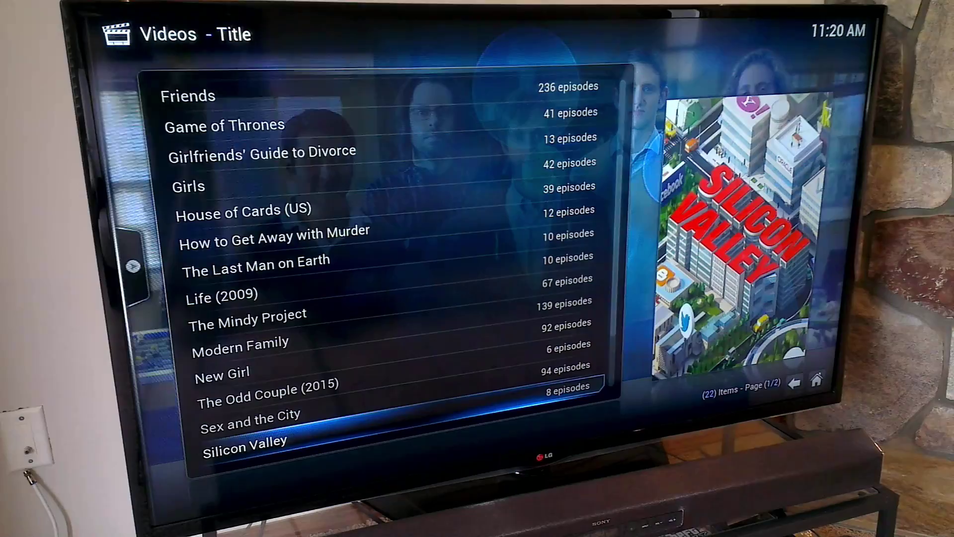
pyautogui.press('Down')
pyautogui.press('Down')
pyautogui.press('Down')
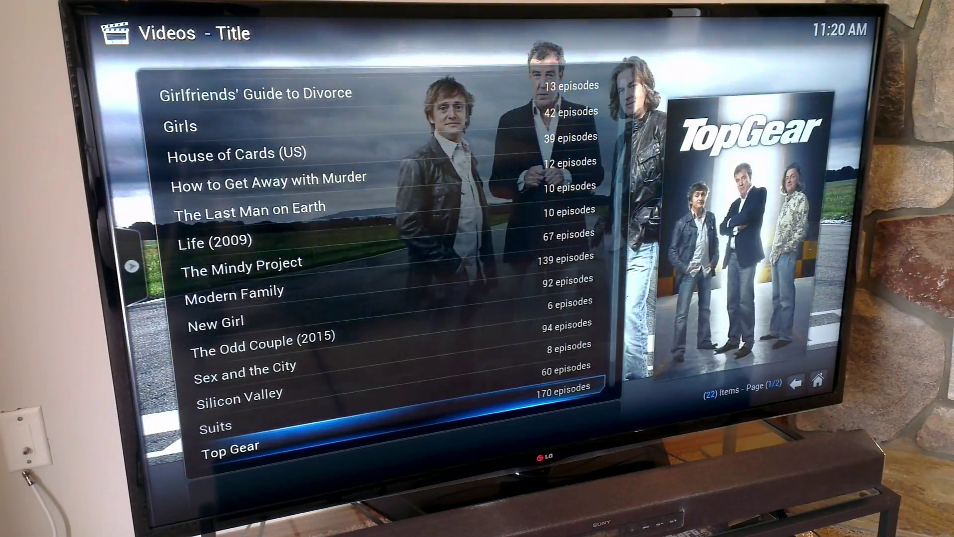
pyautogui.press('Down')
pyautogui.press('Up')
pyautogui.press('Up')
pyautogui.press('Up')
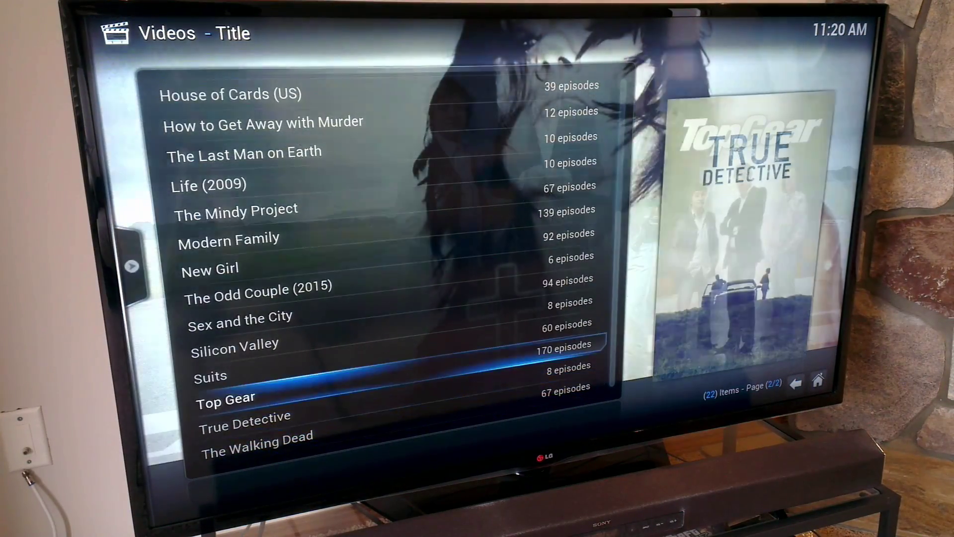
pyautogui.press('Up')
pyautogui.press('Up')
pyautogui.press('Up')
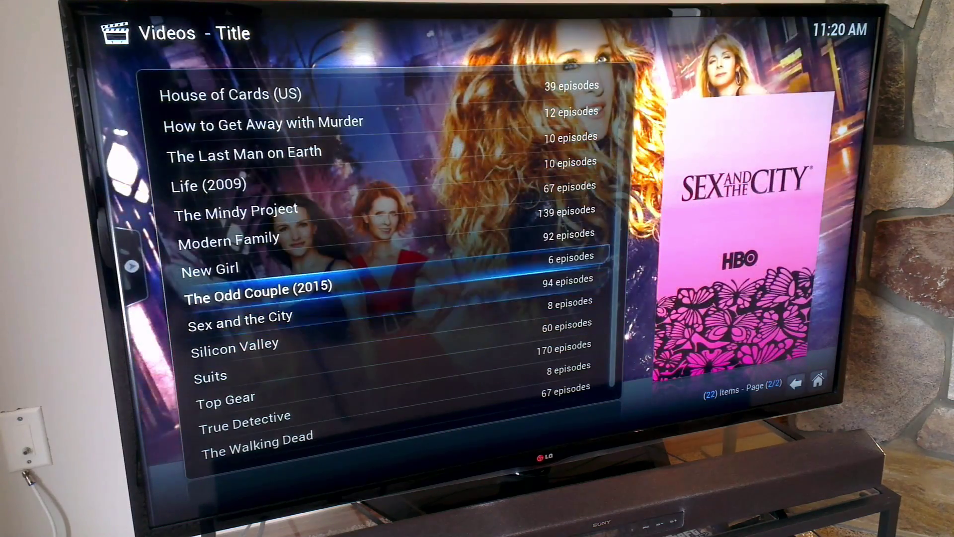
# Step: Return to the Kodi home screen and open the MOVIES > Title list
pyautogui.press('Up')
pyautogui.press('Escape')
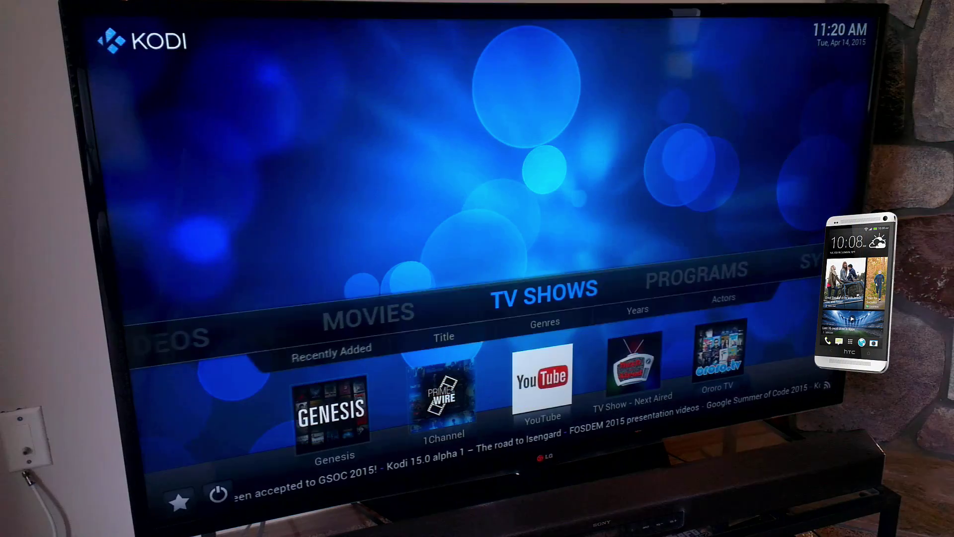
pyautogui.press('Left')
pyautogui.press('Return')
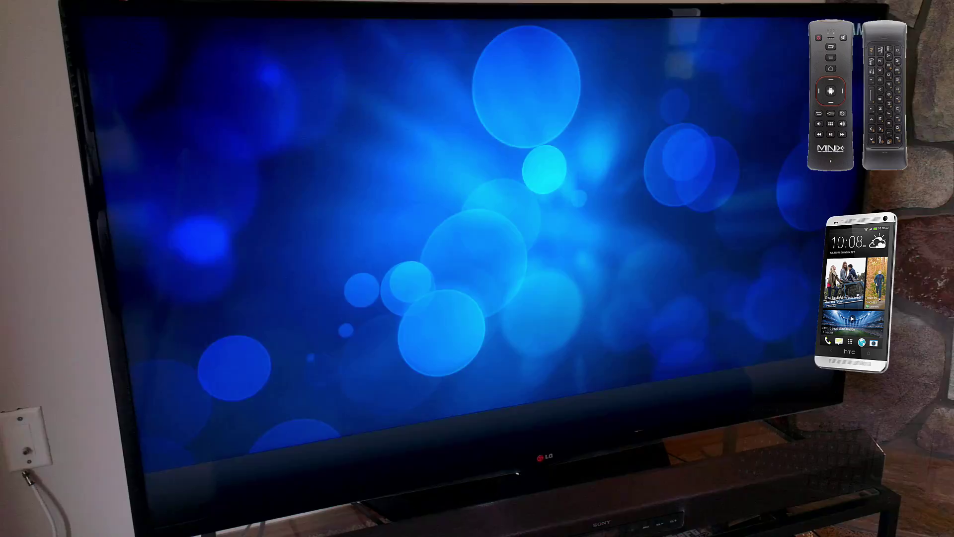
pyautogui.press('Down')
pyautogui.press('Down')
pyautogui.press('Down')
pyautogui.press('Down')
pyautogui.press('Down')
pyautogui.press('Down')
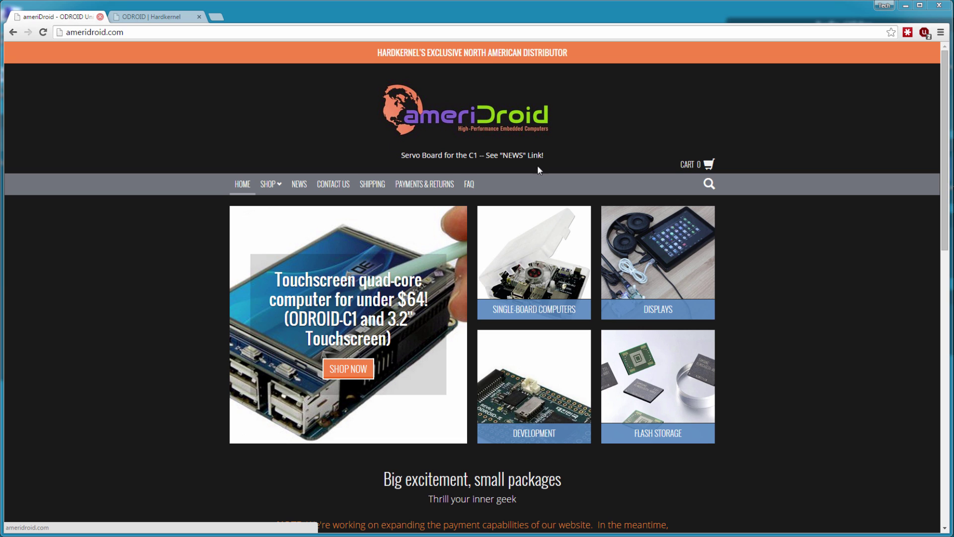
# Step: Open the ODROID-C1 details from Single-Board Computers and highlight its STORE IN links
pyautogui.click(550, 260)
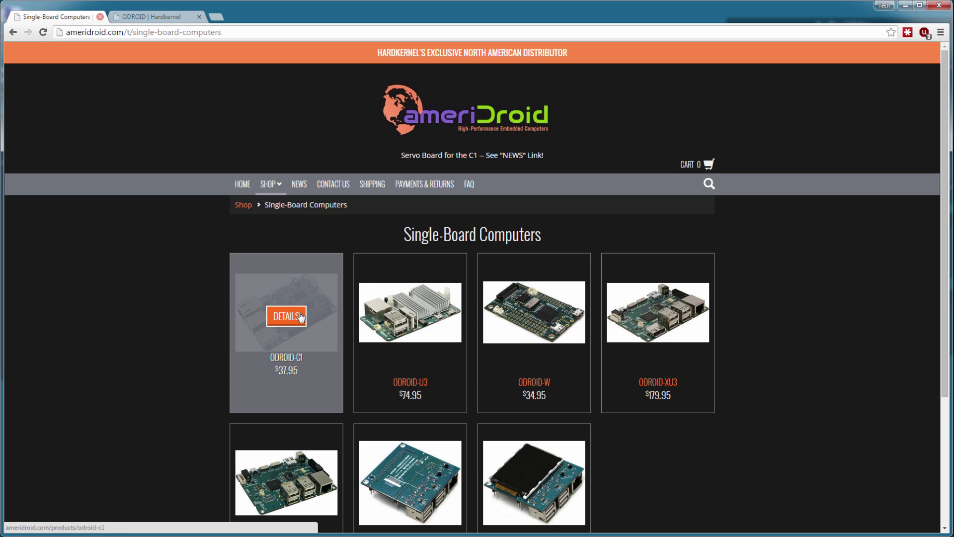
pyautogui.click(300, 317)
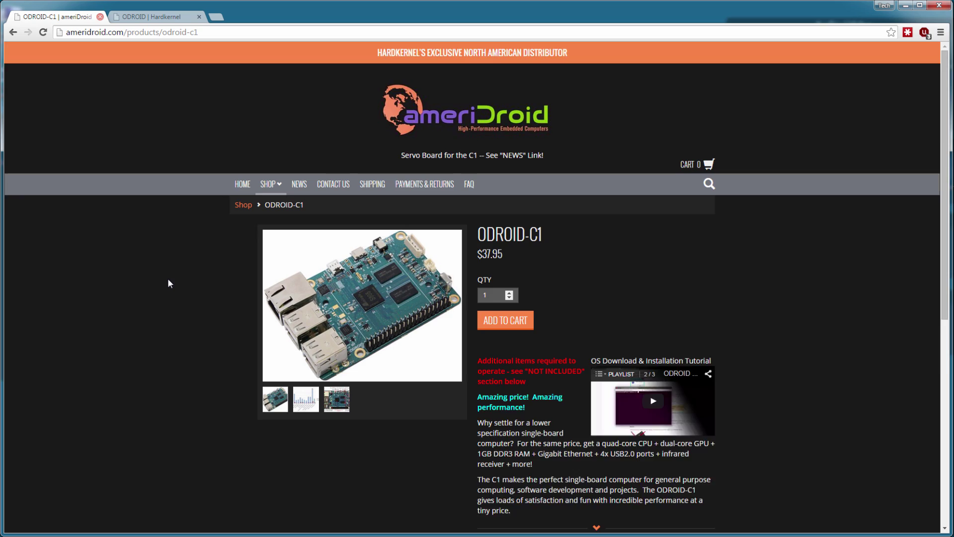
pyautogui.scroll(-2, 168, 281)
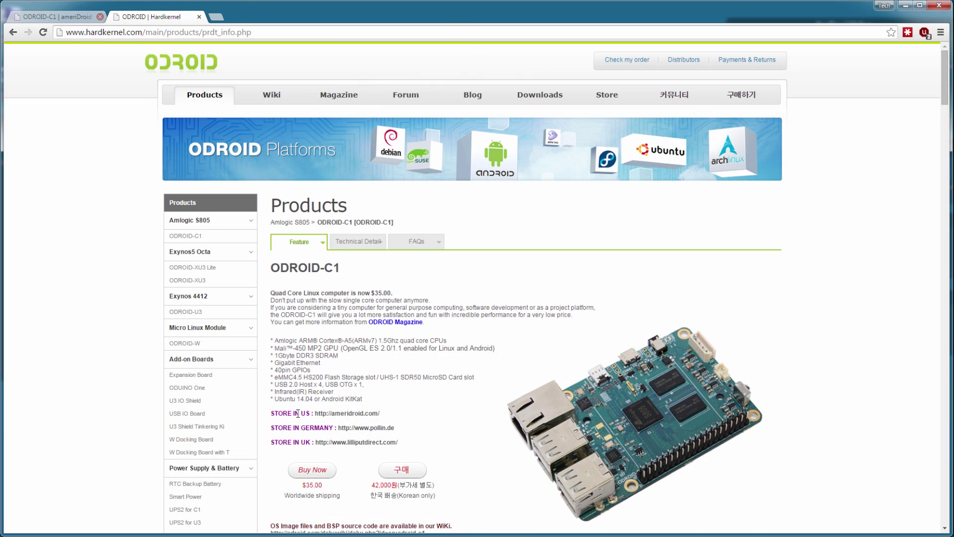
pyautogui.moveTo(273, 411); pyautogui.dragTo(441, 451)
pyautogui.scroll(-1, 441, 451)
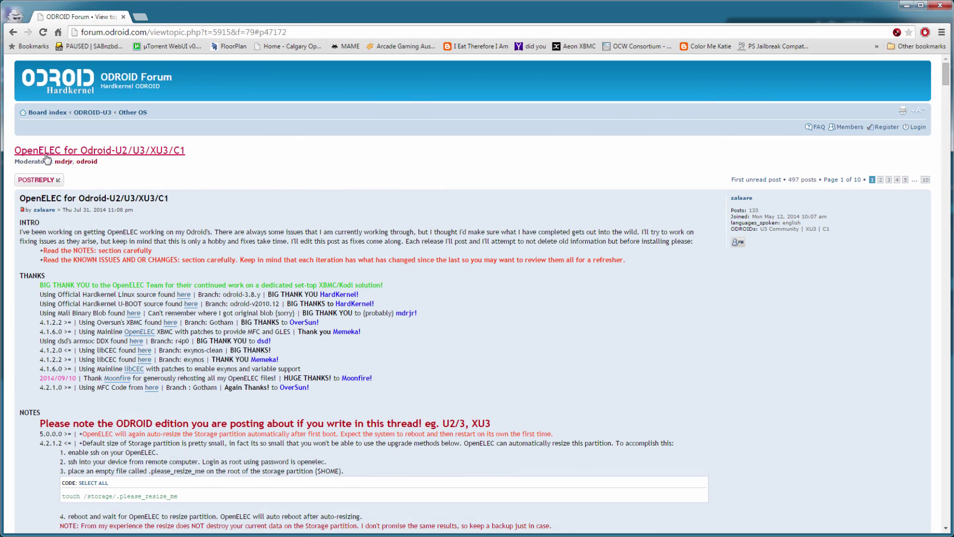
# Step: Select the OpenELEC forum thread's full web address in the address bar
pyautogui.click(327, 31)
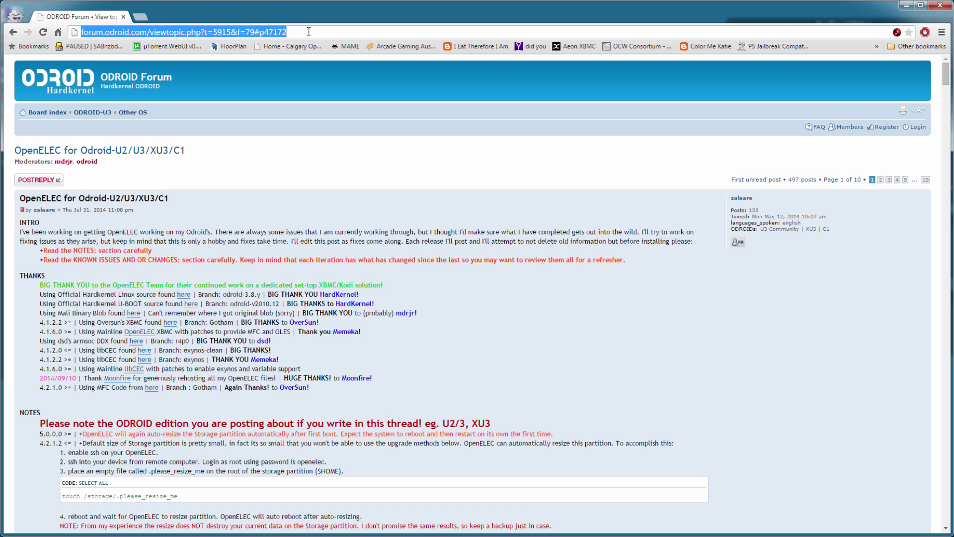
pyautogui.click(328, 30)
pyautogui.moveTo(328, 30); pyautogui.dragTo(59, 31)
pyautogui.click(275, 160)
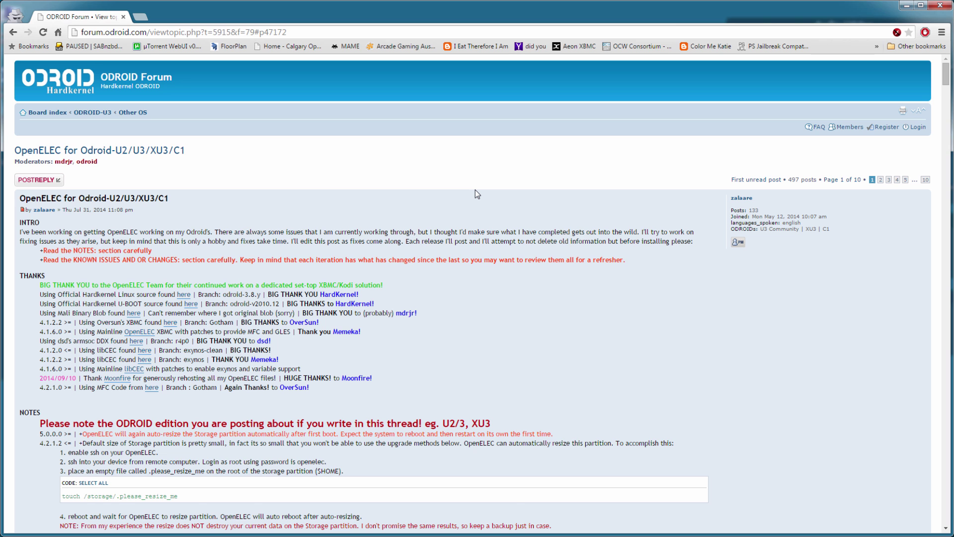
# Step: Scroll down to IMAGES Odroid-C1 and download the OpenELEC 5.0.5.0 image
pyautogui.scroll(-1, 475, 191)
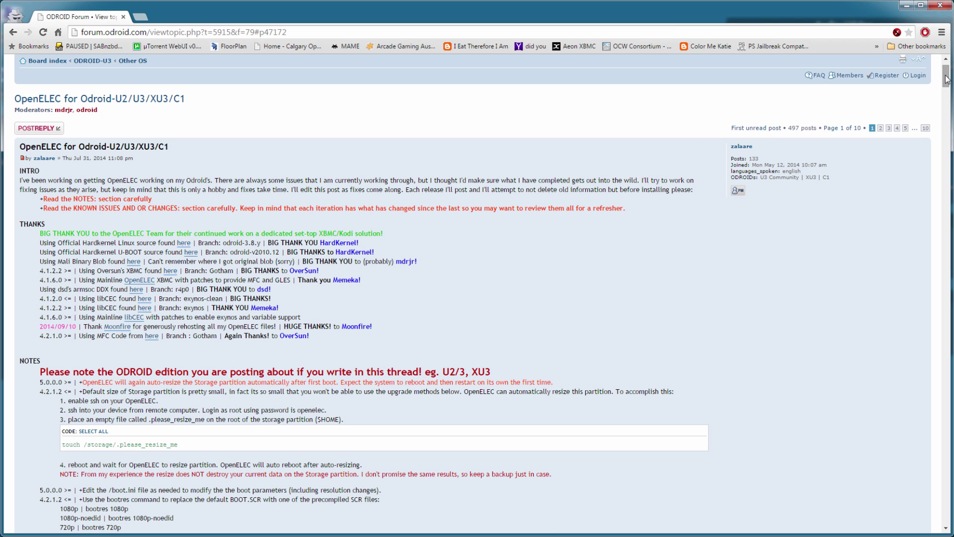
pyautogui.moveTo(946, 79); pyautogui.dragTo(945, 84)
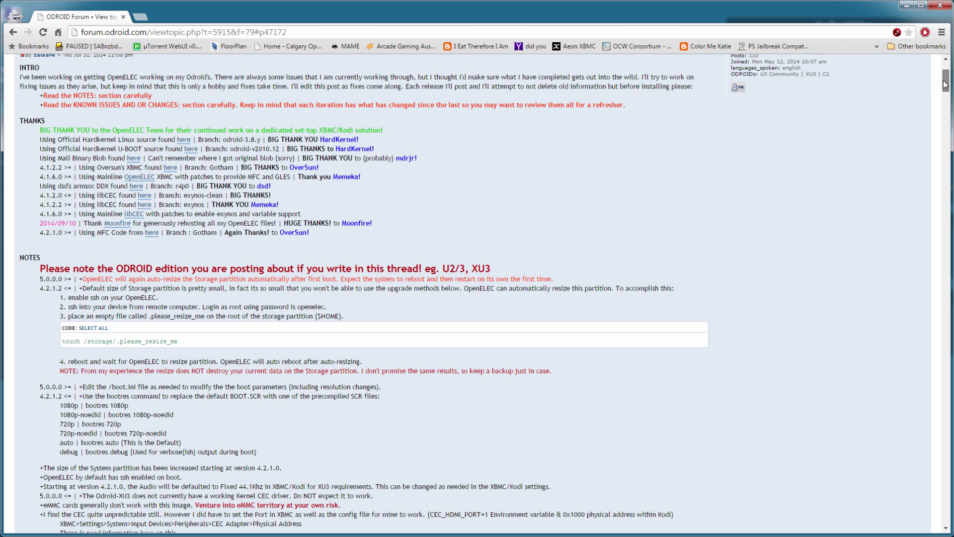
pyautogui.scroll(-3, 807, 174)
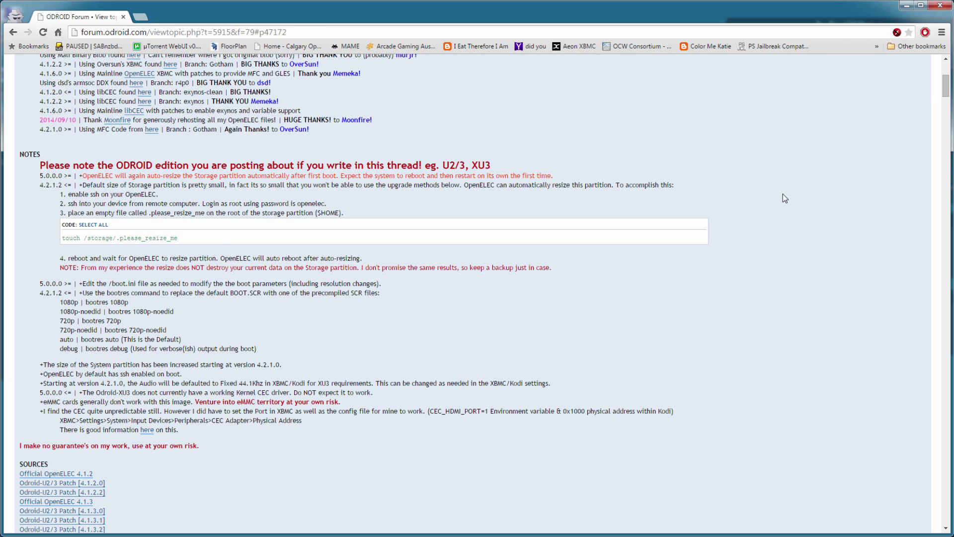
pyautogui.scroll(-1, 784, 198)
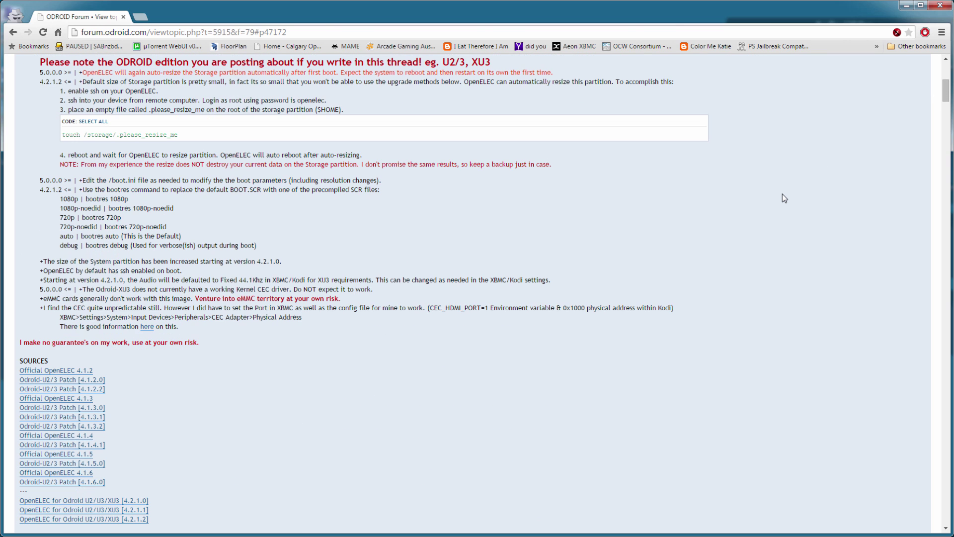
pyautogui.scroll(-4, 785, 199)
pyautogui.scroll(-3, 784, 199)
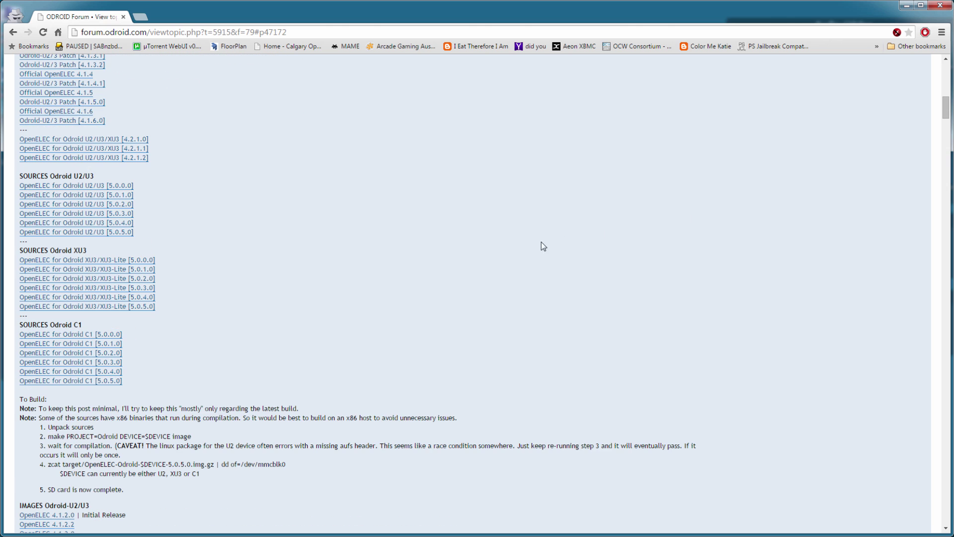
pyautogui.scroll(-7, 541, 243)
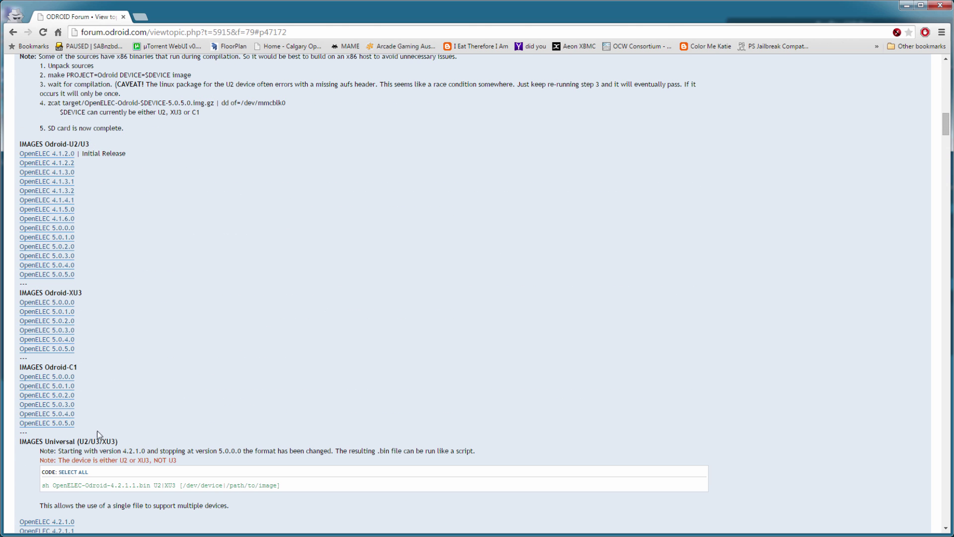
pyautogui.moveTo(83, 426); pyautogui.dragTo(20, 366)
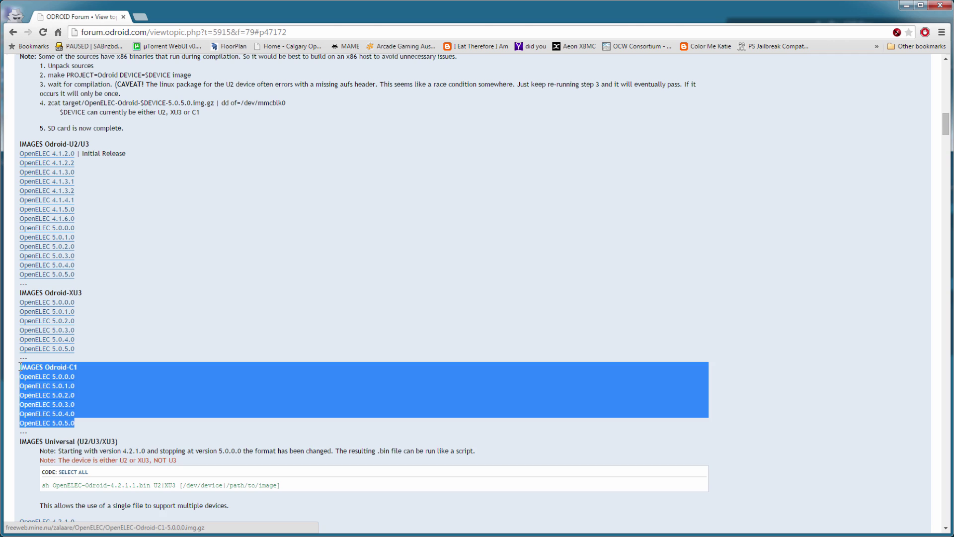
pyautogui.click(98, 389)
pyautogui.click(65, 423)
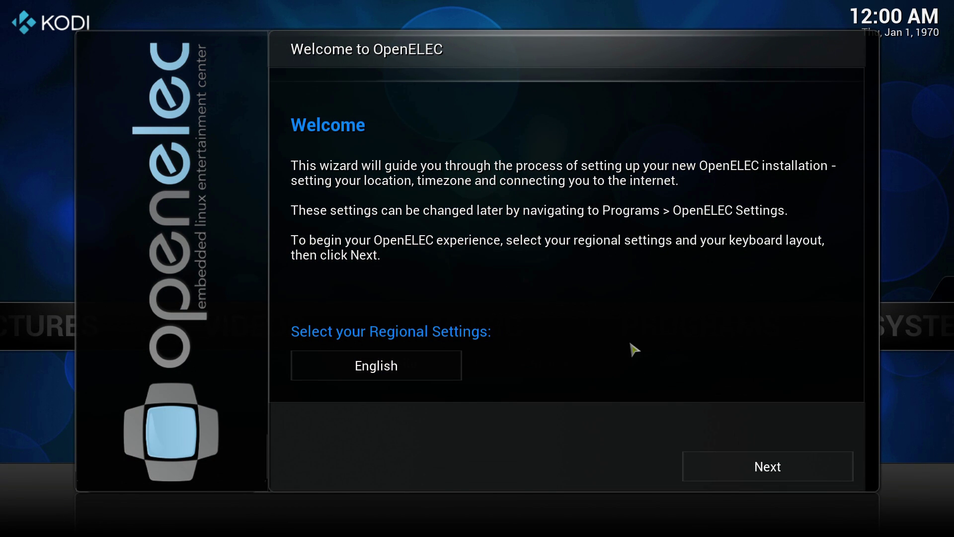
# Step: Accept English, the OpenELEC hostname, no network, and default SSH/Samba settings to finish the wizard
pyautogui.click(764, 465)
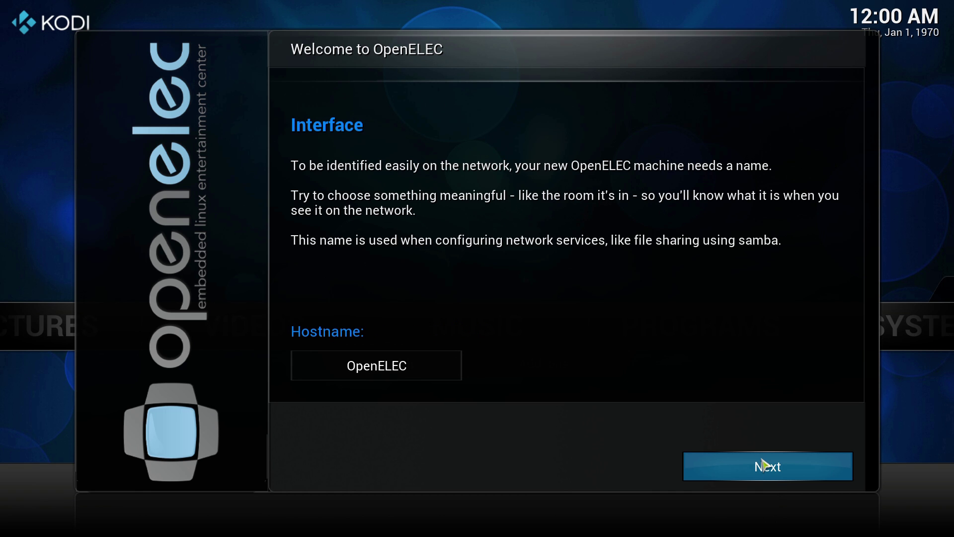
pyautogui.click(729, 469)
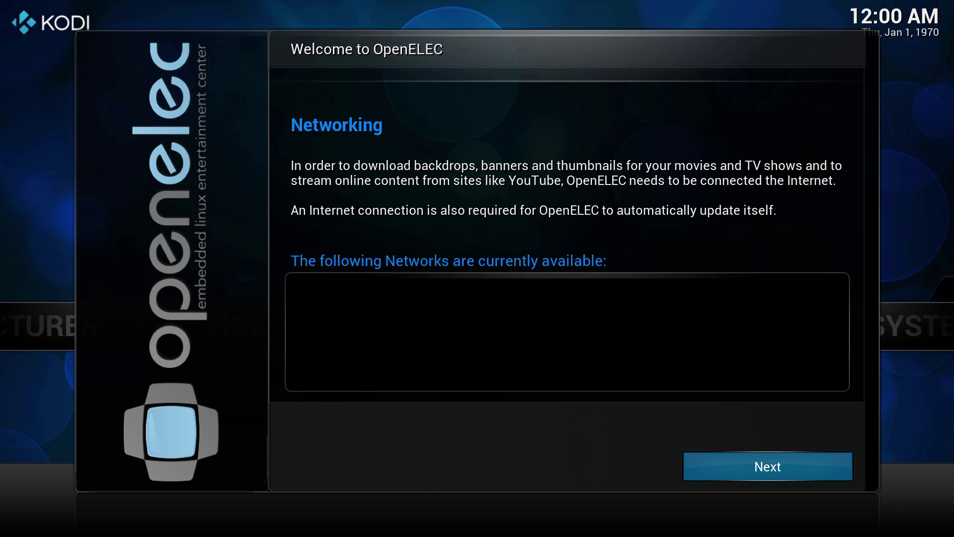
pyautogui.click(779, 458)
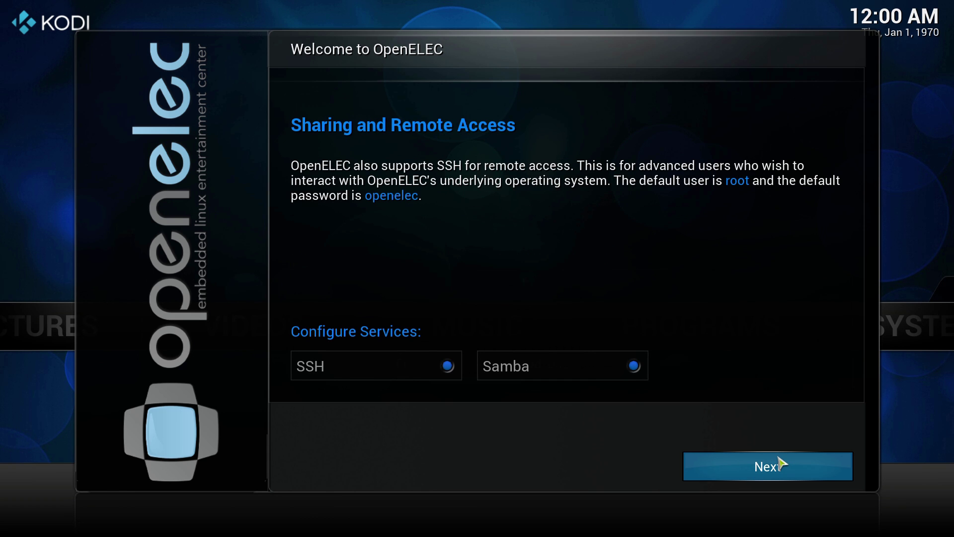
pyautogui.click(779, 458)
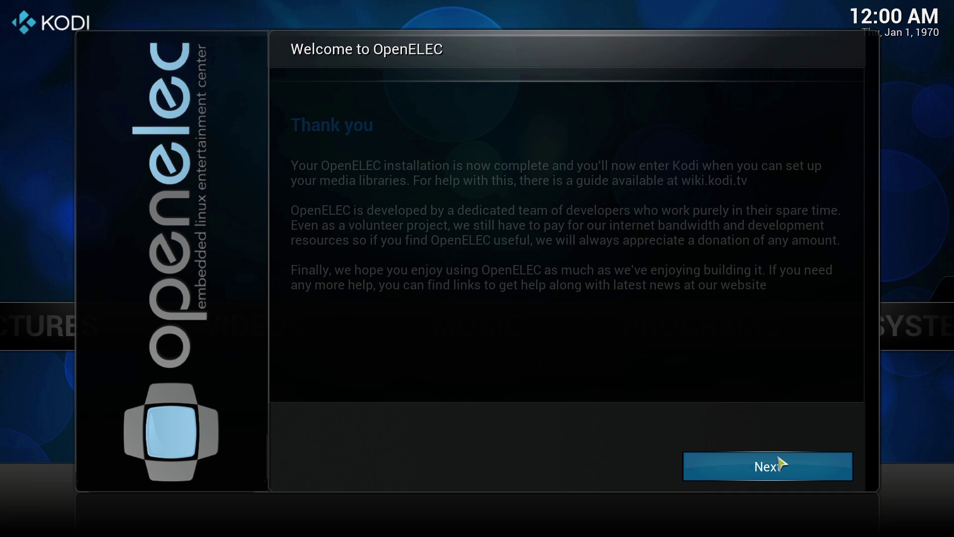
pyautogui.click(781, 463)
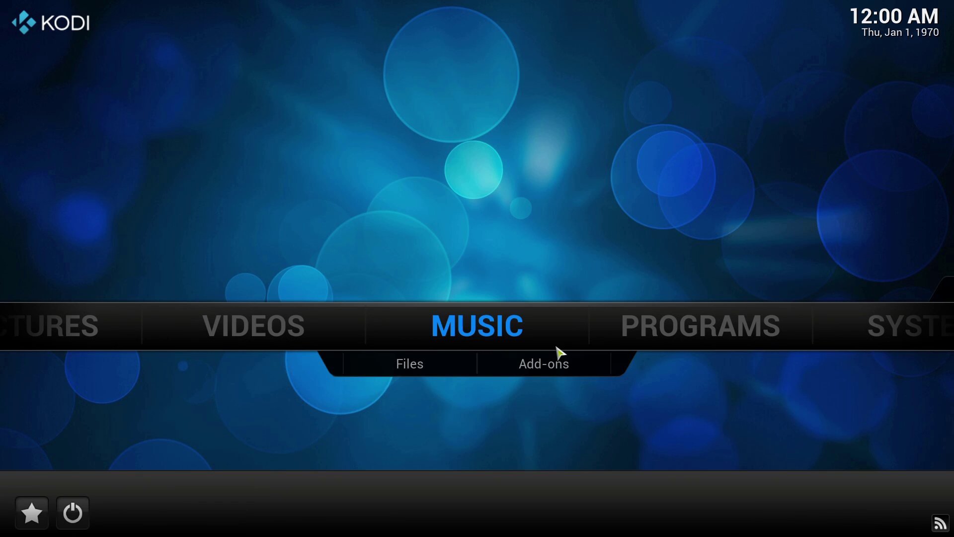
# Step: Move along the home menu to SYSTEM and down to its OpenELEC item
pyautogui.press('Down')
pyautogui.press('Left')
pyautogui.press('Up')
pyautogui.press('Up')
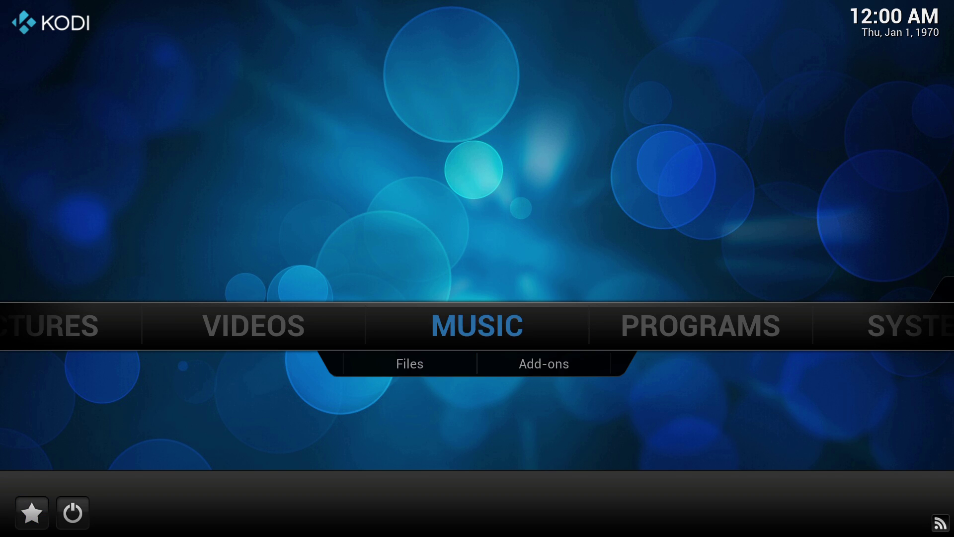
pyautogui.press('Right')
pyautogui.press('Left')
pyautogui.press('Left')
pyautogui.press('Left')
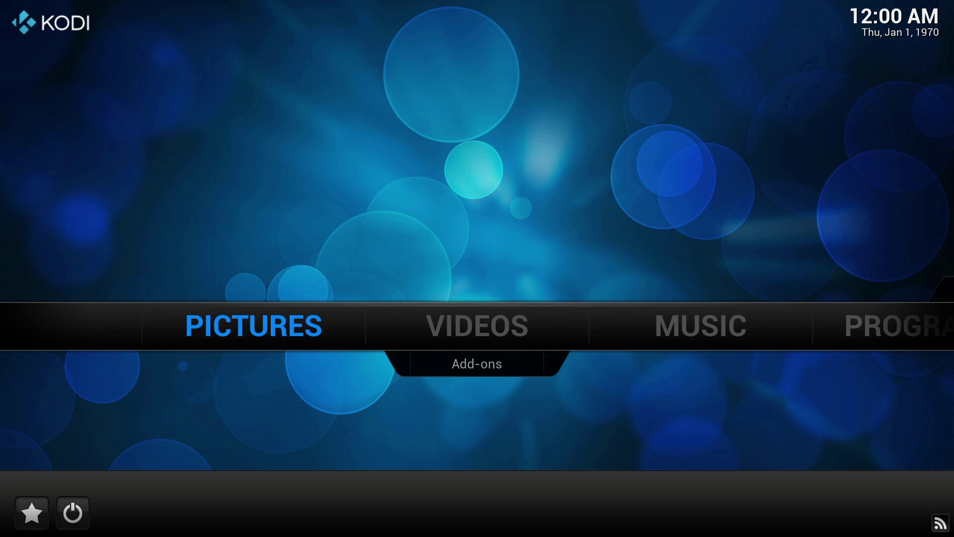
pyautogui.press('Right')
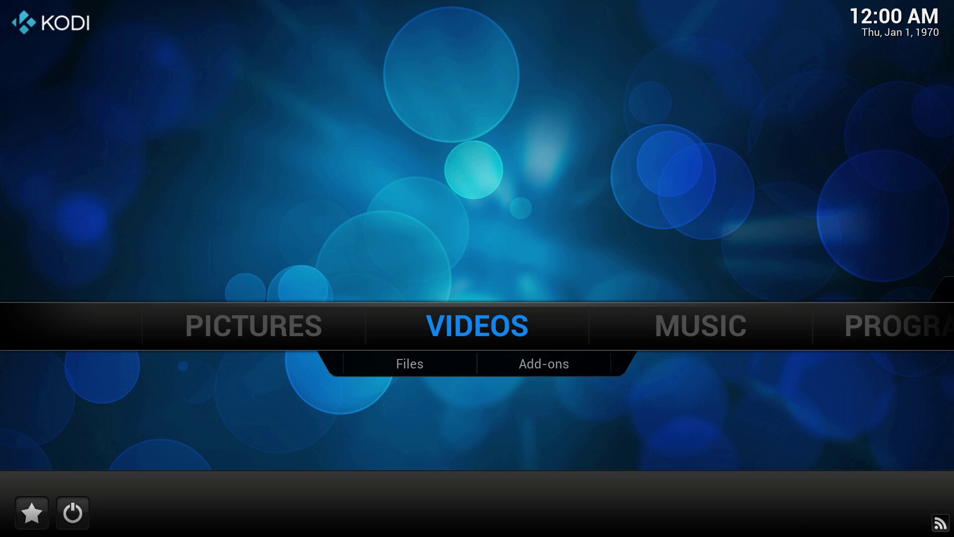
pyautogui.press('Right')
pyautogui.press('Right')
pyautogui.press('Right')
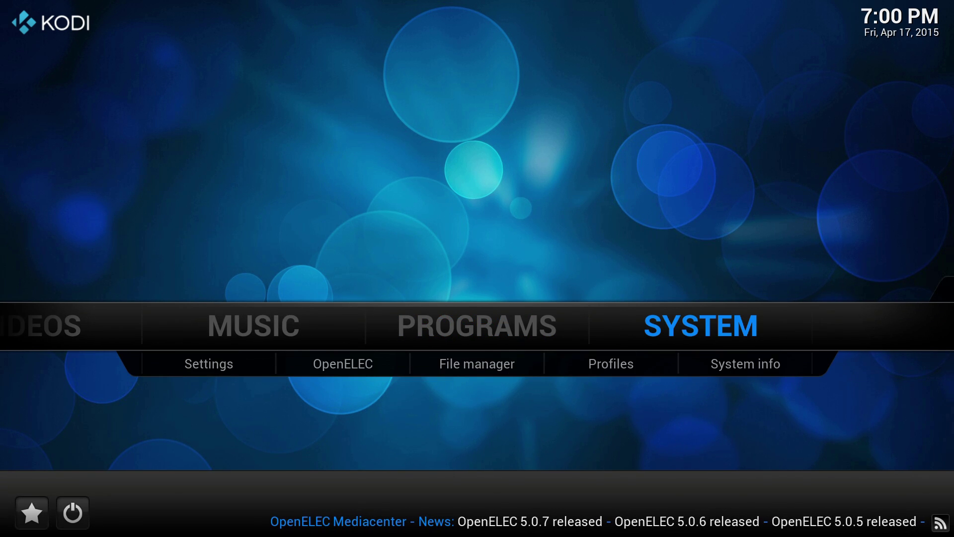
pyautogui.press('Down')
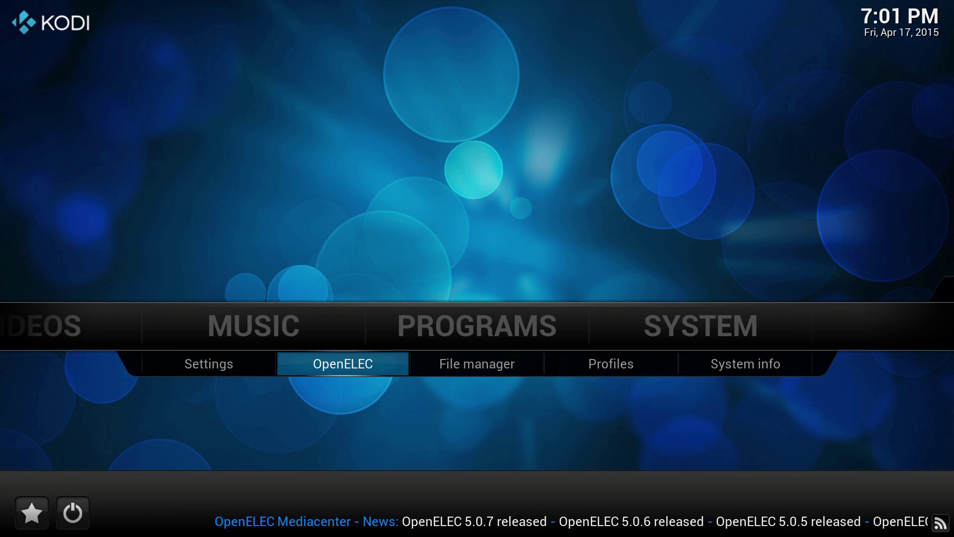
# Step: Open OpenELEC Settings, go to Network, and switch Wireless Networks Active on
pyautogui.press('Return')
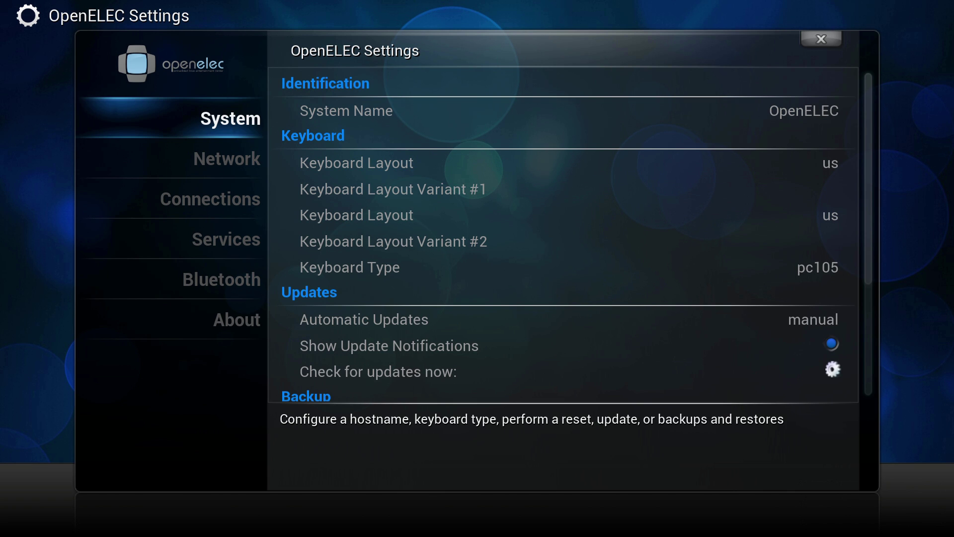
pyautogui.press('Down')
pyautogui.press('Right')
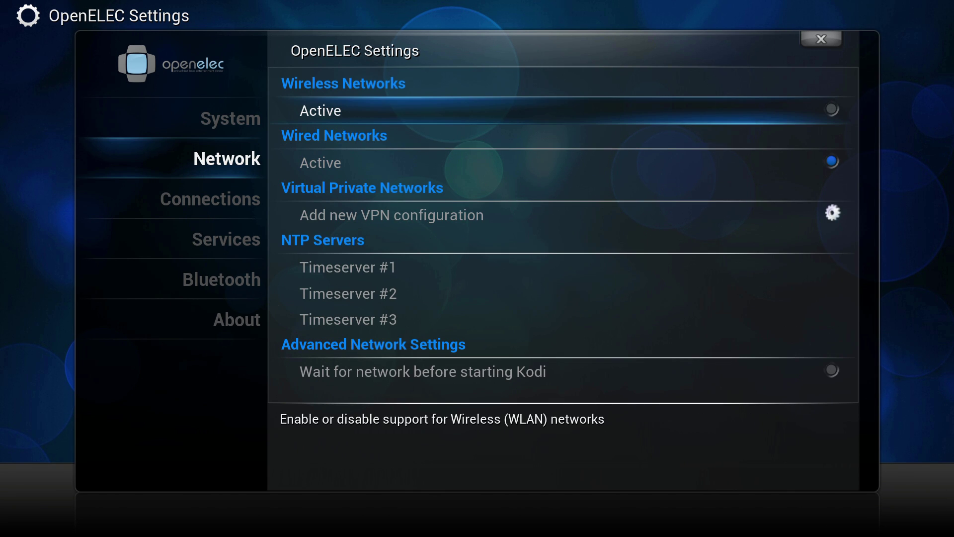
pyautogui.press('Return')
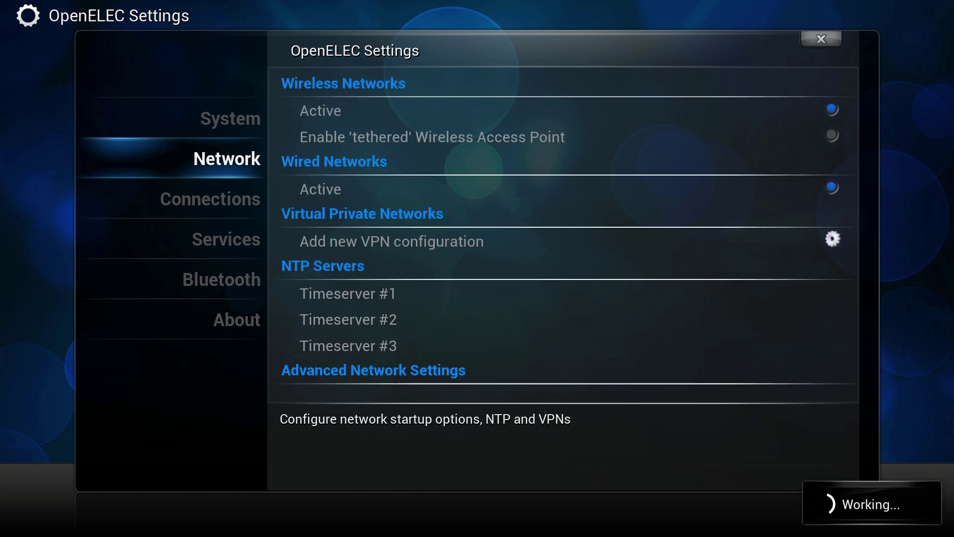
pyautogui.press('Down')
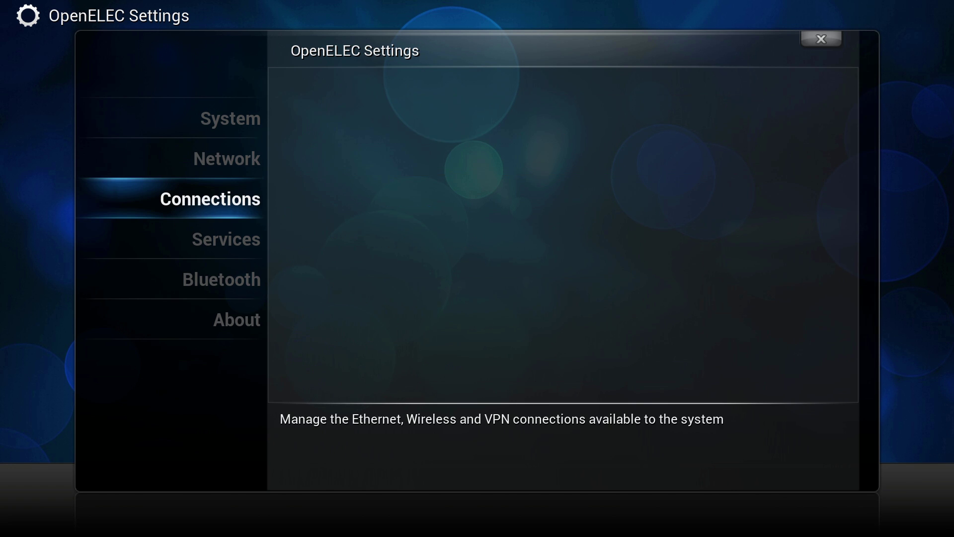
pyautogui.press('Up')
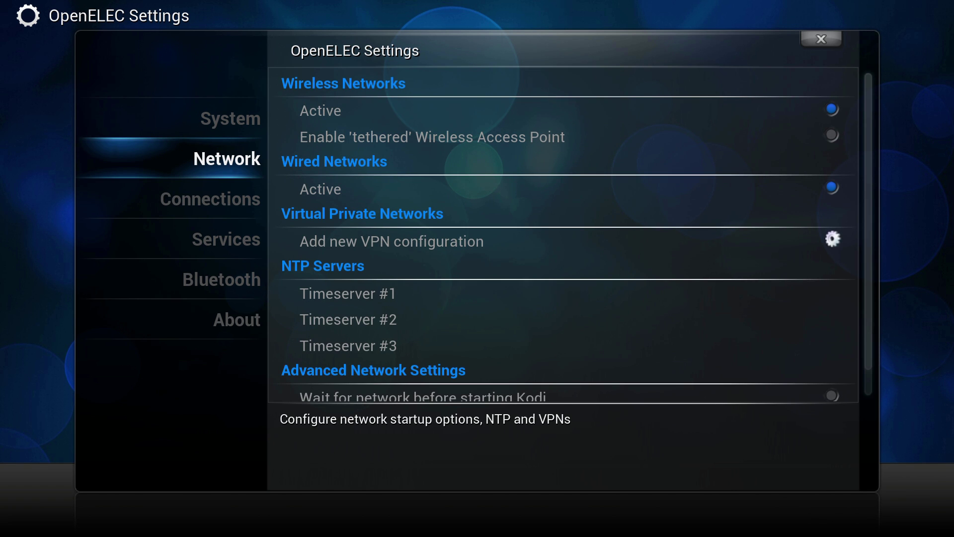
# Step: Connect to Hidden Wlan (psk) by entering the network name and passphrase, joining dan2wifi at 192.168.1.9
pyautogui.press('Down')
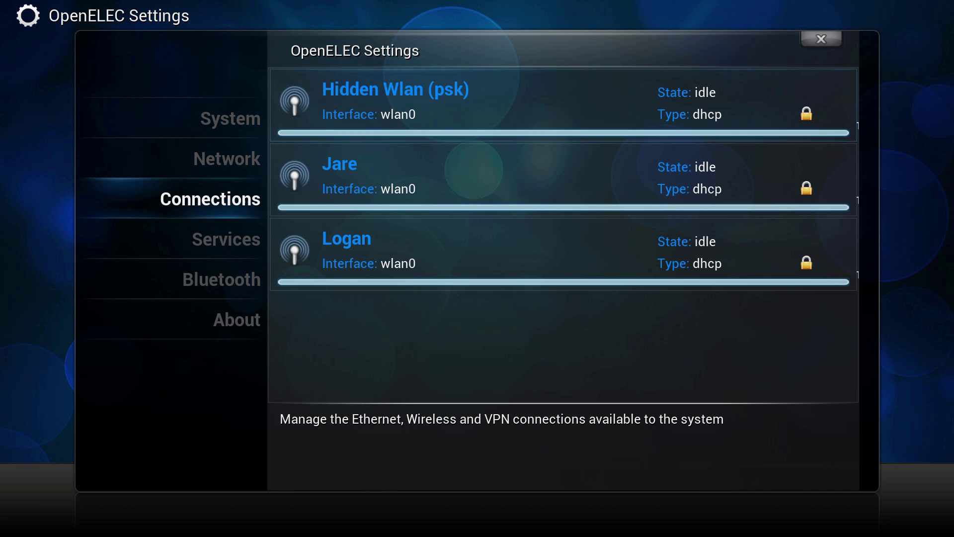
pyautogui.press('Right')
pyautogui.press('Down')
pyautogui.press('Down')
pyautogui.press('Up')
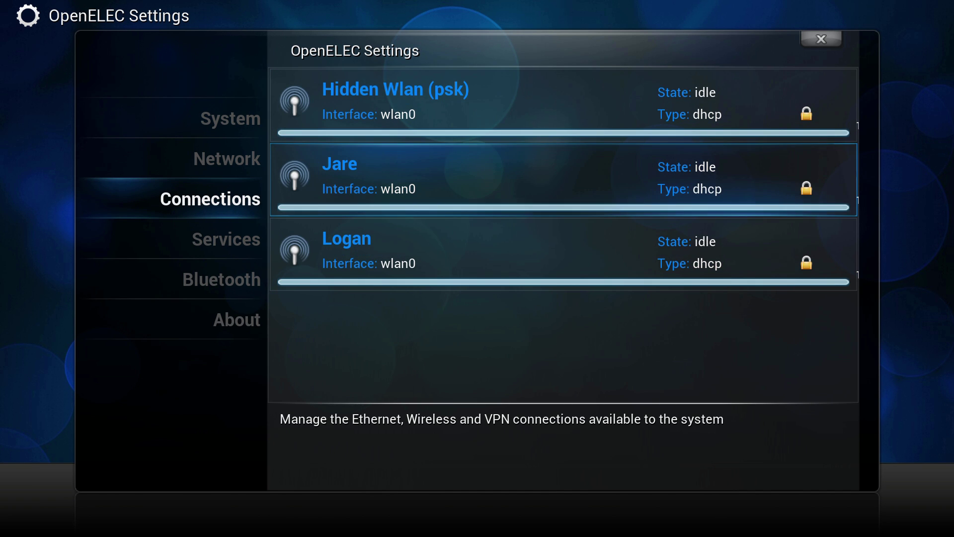
pyautogui.press('Up')
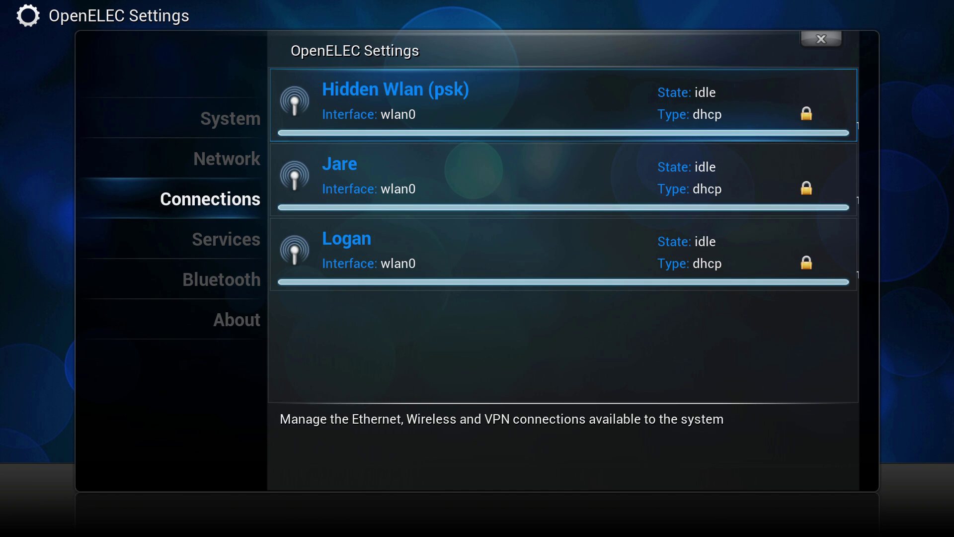
pyautogui.press('Return')
pyautogui.press('Return')
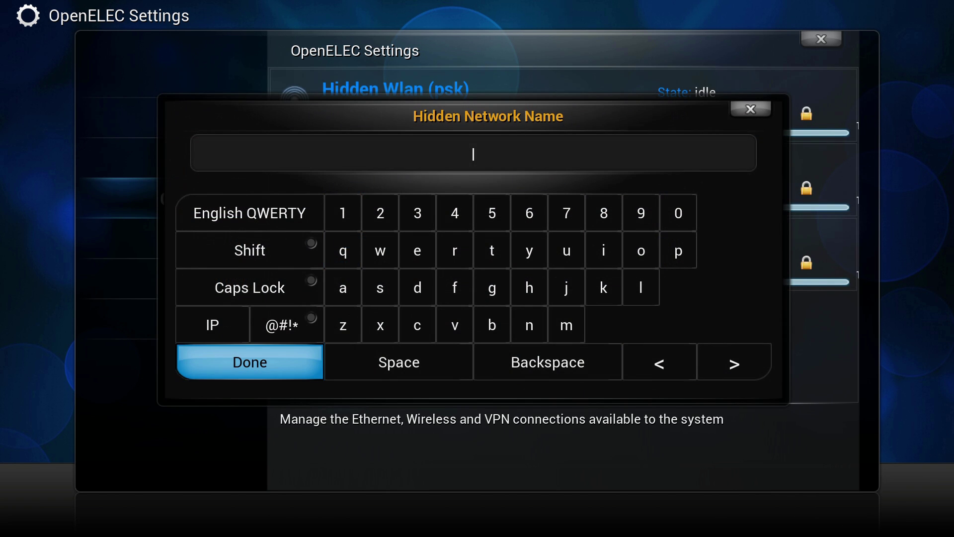
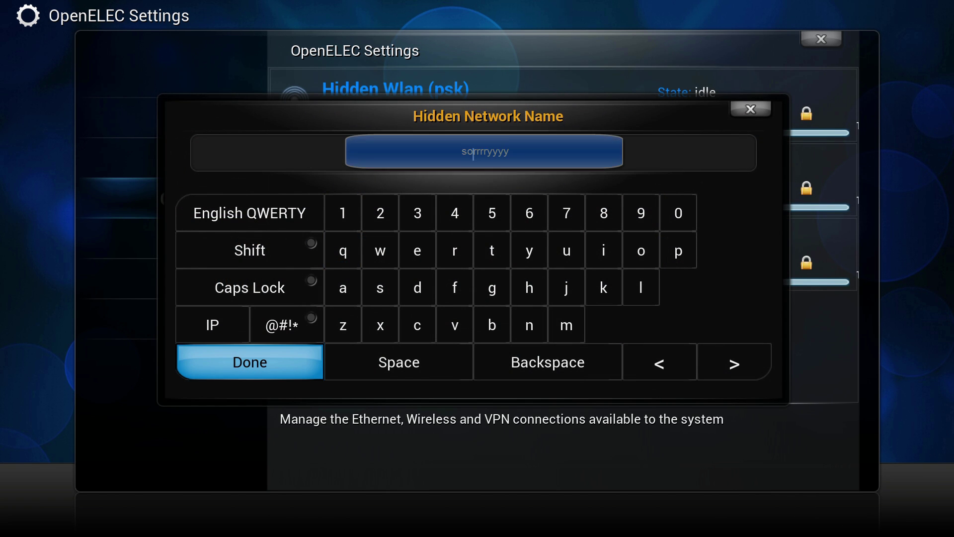
pyautogui.press('Return')
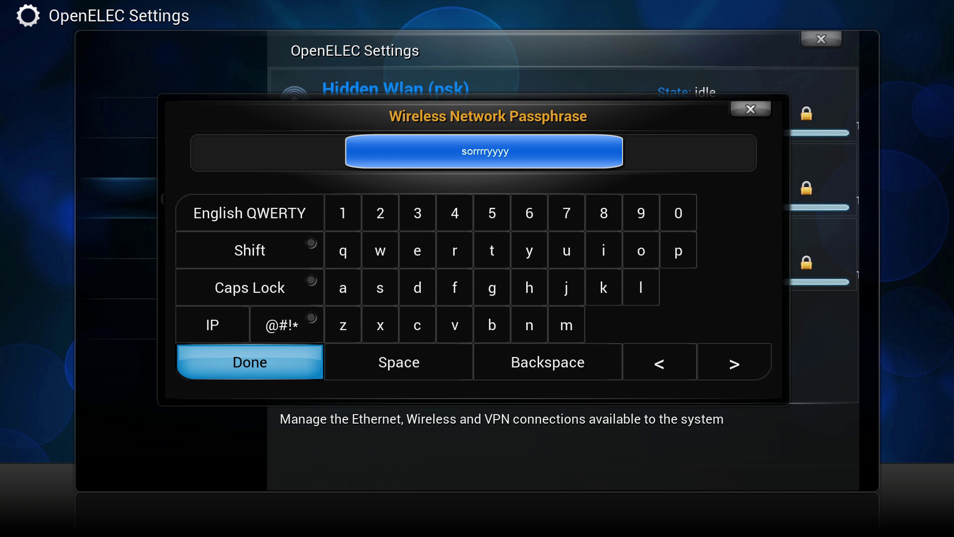
pyautogui.press('Return')
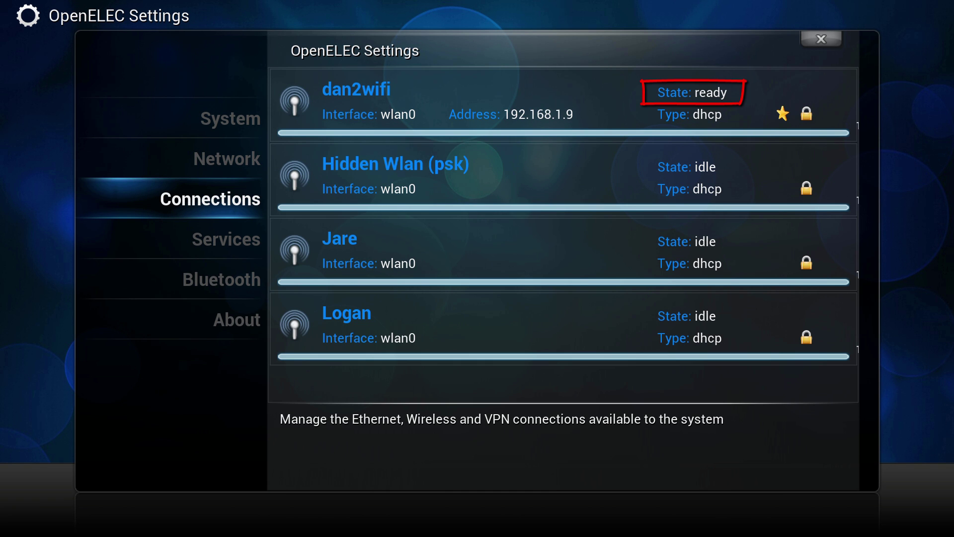
# Step: Open VIDEOS > Files, the sda1-usb drive, and its Vids folder to see the six videos
pyautogui.press('Escape')
pyautogui.press('Left')
pyautogui.press('Left')
pyautogui.press('Left')
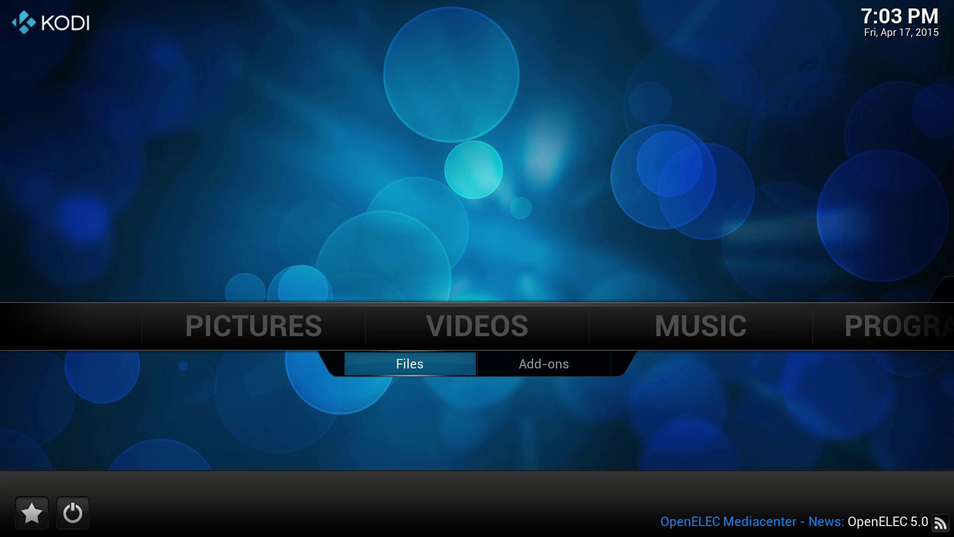
pyautogui.press('Return')
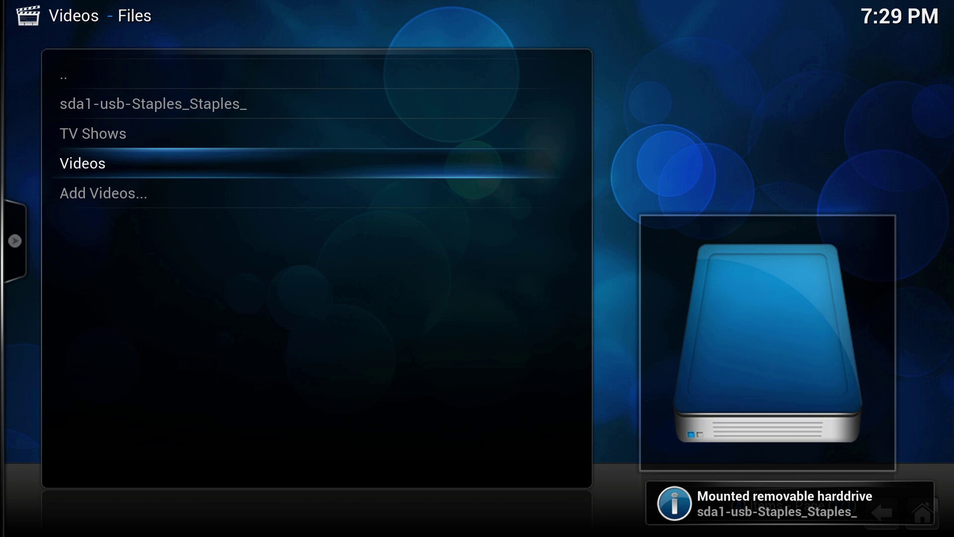
pyautogui.press('Up')
pyautogui.press('Up')
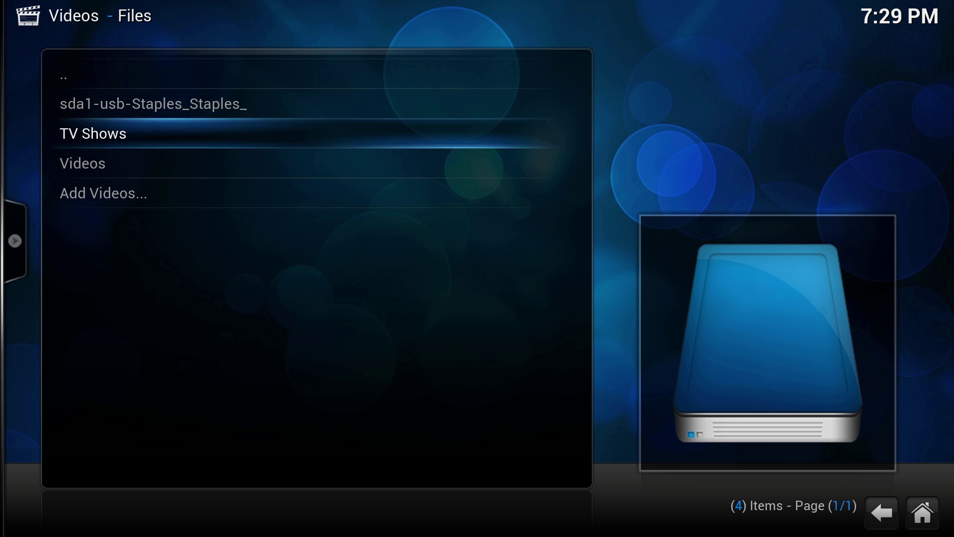
pyautogui.press('Return')
pyautogui.press('Down')
pyautogui.press('Down')
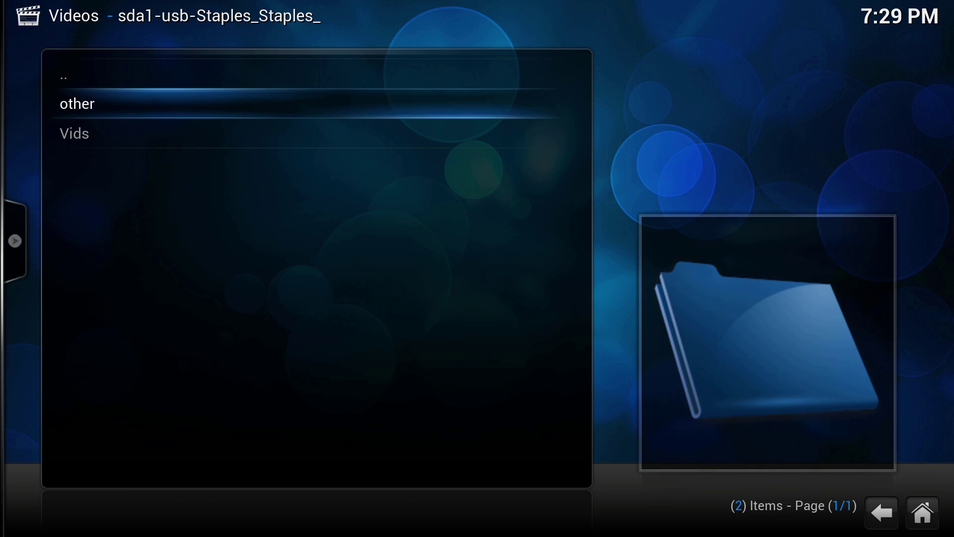
pyautogui.press('Return')
pyautogui.press('Down')
pyautogui.press('Down')
pyautogui.press('Down')
pyautogui.press('Down')
pyautogui.press('Down')
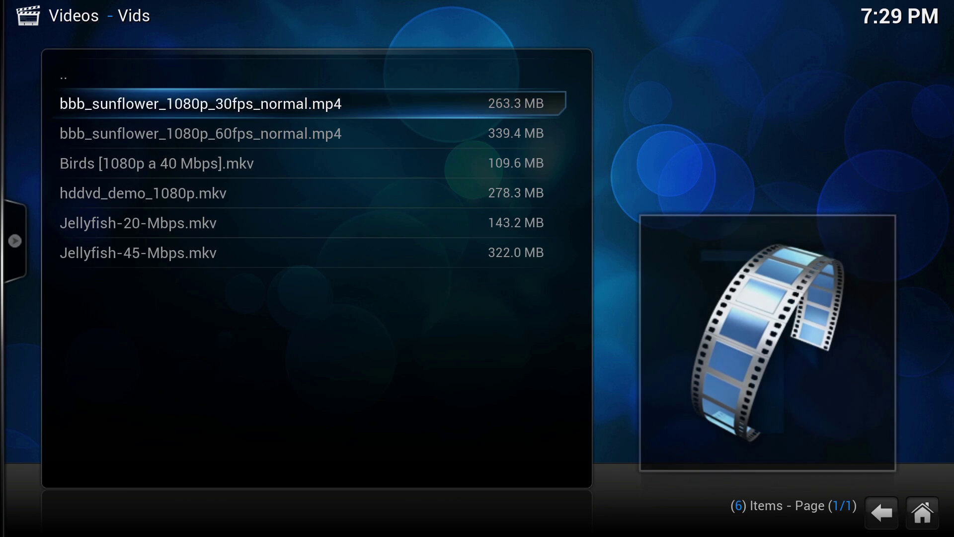
pyautogui.press('Up')
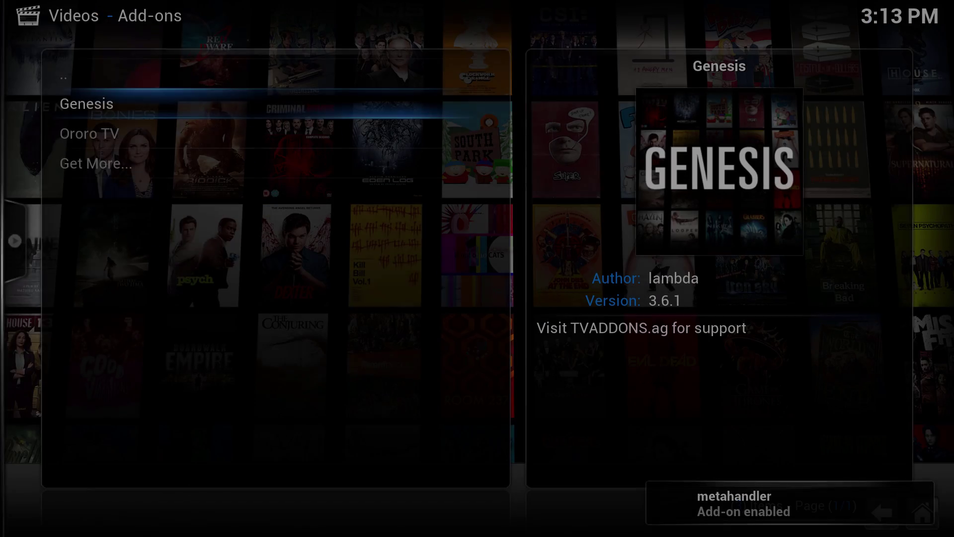
# Step: Switch the Video Add-ons view to Thumbnail
pyautogui.press('Left')
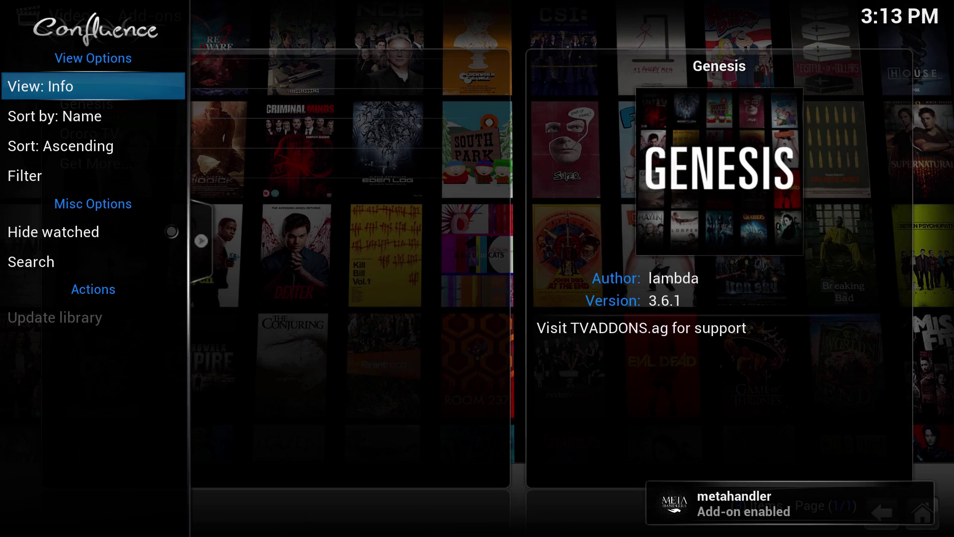
pyautogui.press('Return')
pyautogui.press('Return')
pyautogui.press('Return')
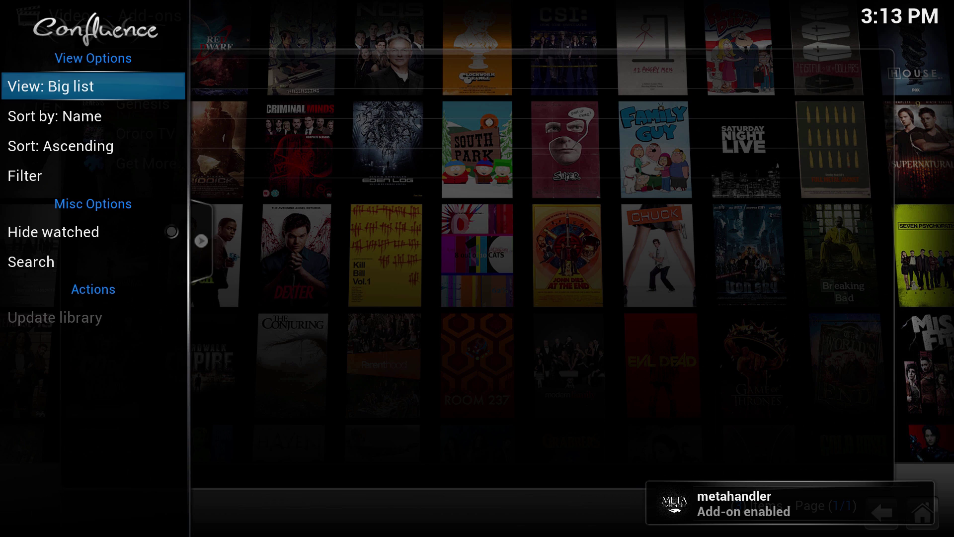
pyautogui.press('Return')
pyautogui.press('Right')
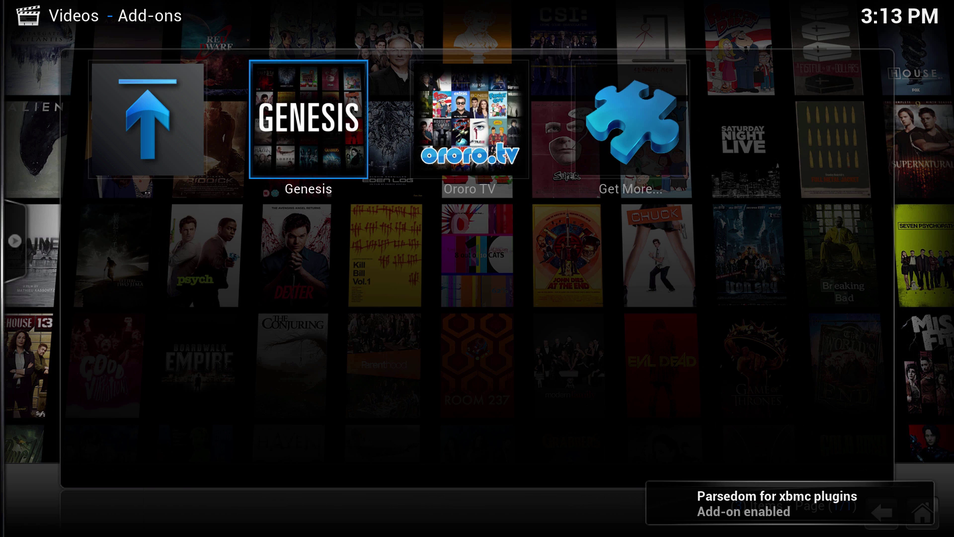
# Step: Open Genesis, set its menu to Thumbnail view, and settle on the TV Shows category
pyautogui.press('Return')
pyautogui.press('Left')
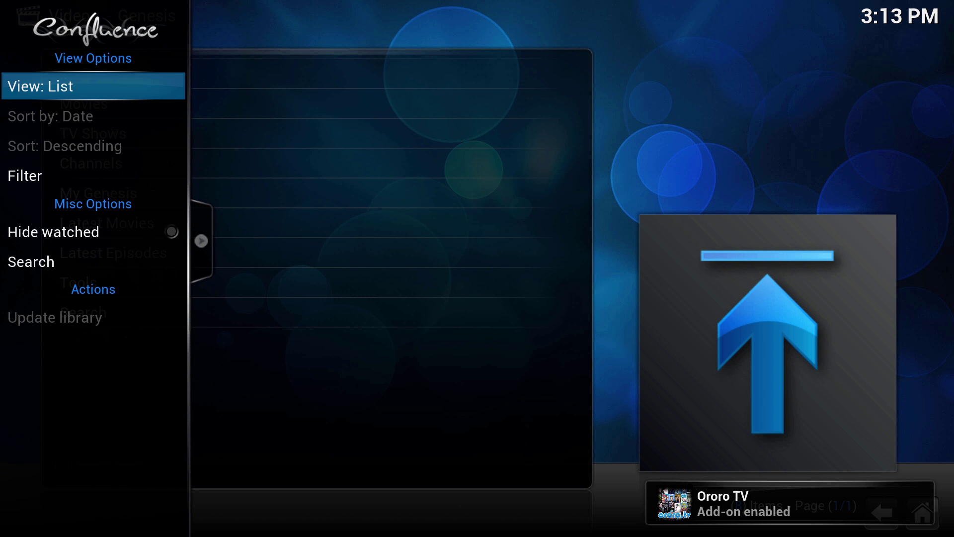
pyautogui.press('Return')
pyautogui.press('Return')
pyautogui.press('Right')
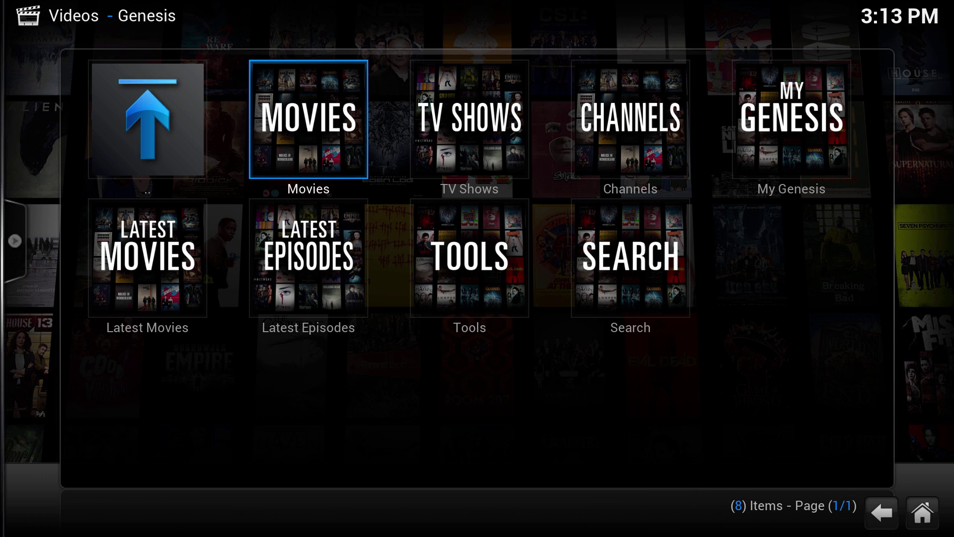
pyautogui.press('Right')
pyautogui.press('Right')
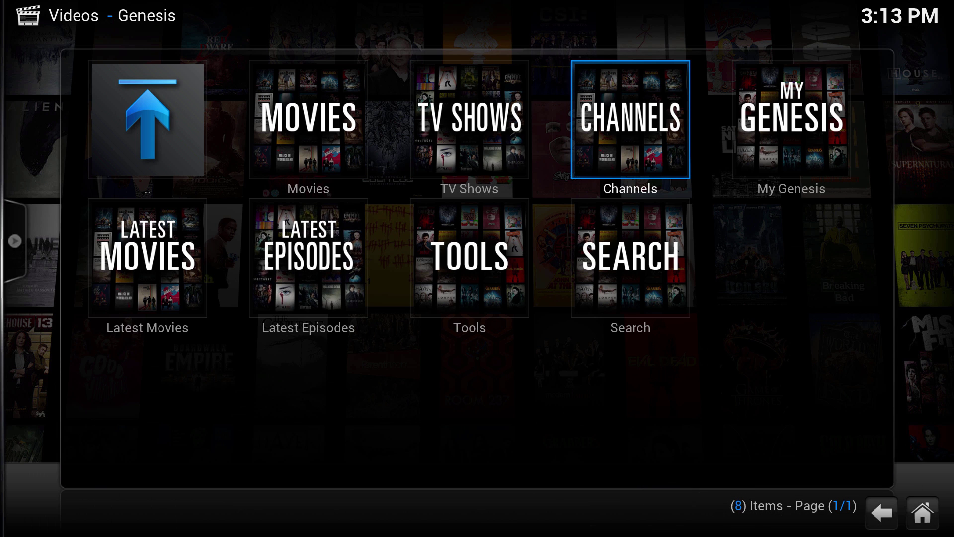
pyautogui.press('Left')
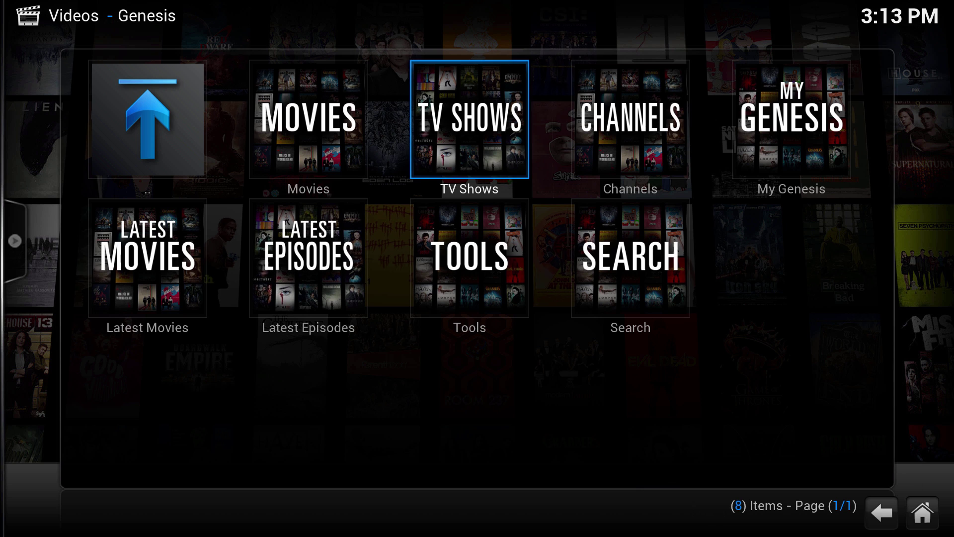
pyautogui.press('Right')
pyautogui.press('Left')
pyautogui.press('Right')
pyautogui.press('Left')
# Step: Open TV Shows in Thumbnail view and browse categories like Genres, Latest Episodes and Most Voted
pyautogui.press('Return')
pyautogui.press('Left')
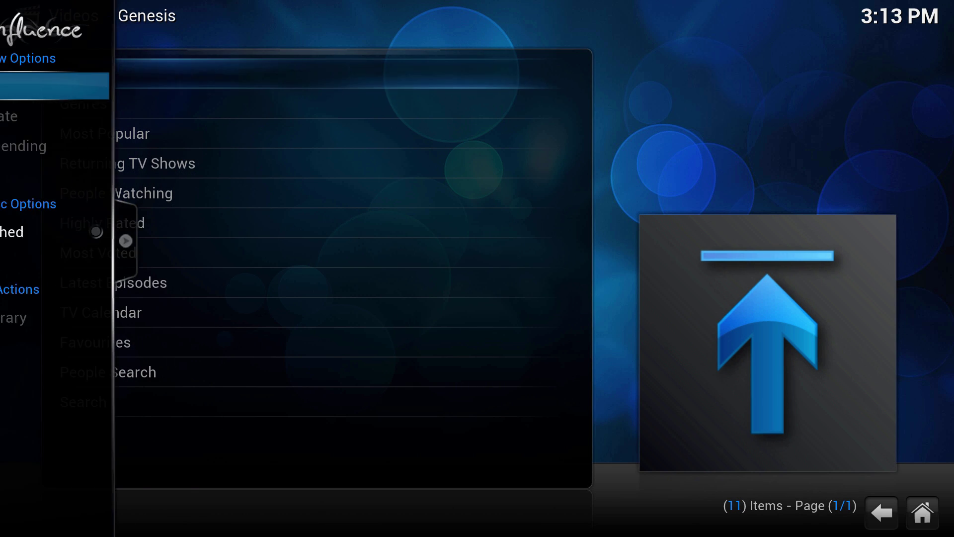
pyautogui.press('Return')
pyautogui.press('Right')
pyautogui.press('Right')
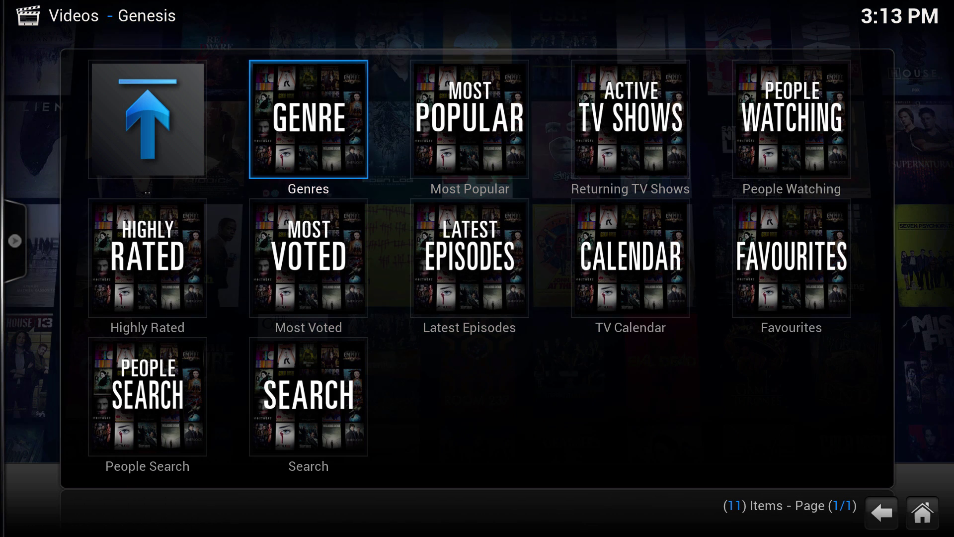
pyautogui.press('Right')
pyautogui.press('Down')
pyautogui.press('Up')
pyautogui.press('Down')
pyautogui.press('Left')
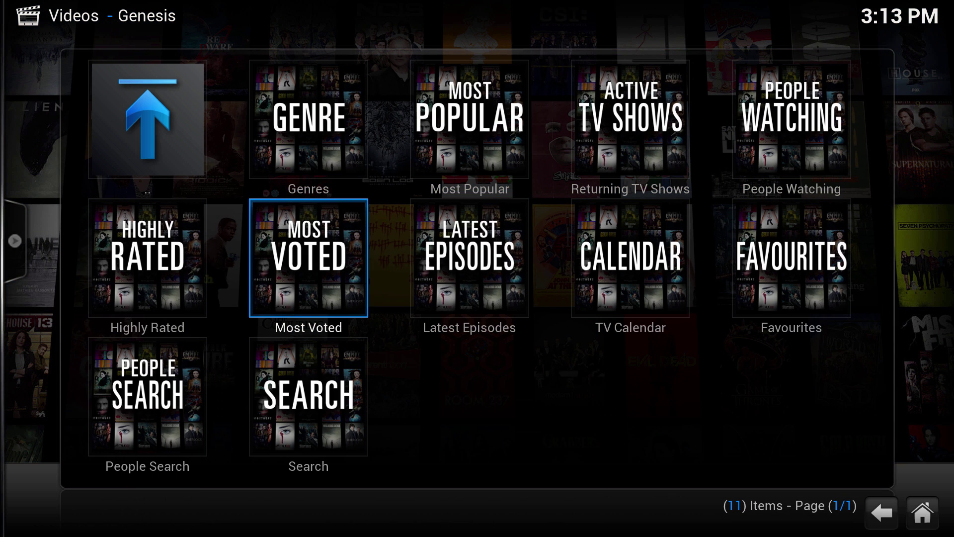